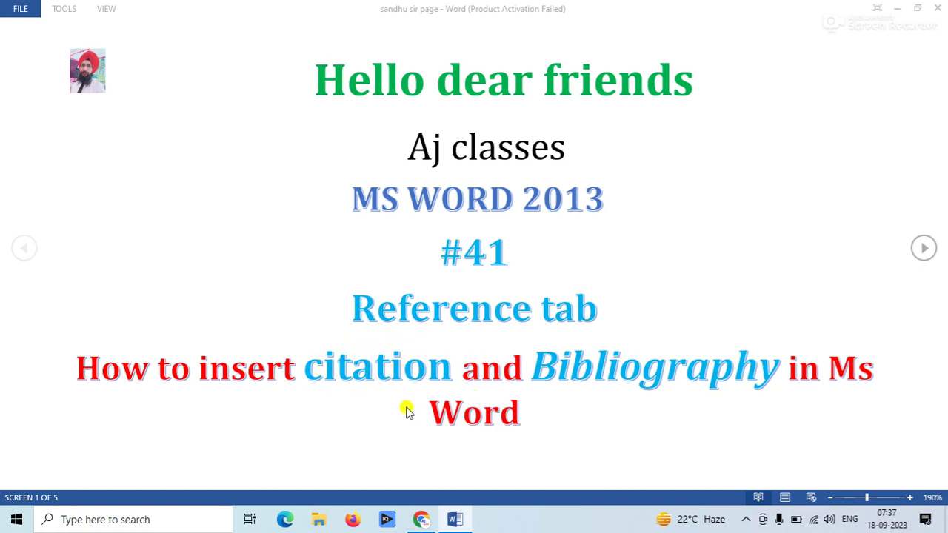
Leave Read Mode so the tutorial document shows in Print Layout for editing
key("Escape")
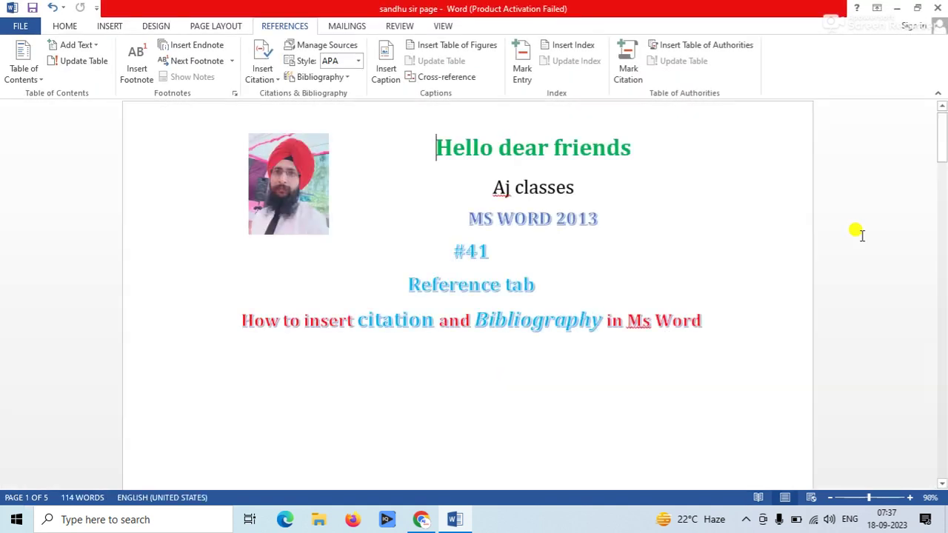
Scroll to the Aam Aadmi Party poster paragraph on page 2, then switch to Chrome
left_click_drag(940, 127, 938, 265)
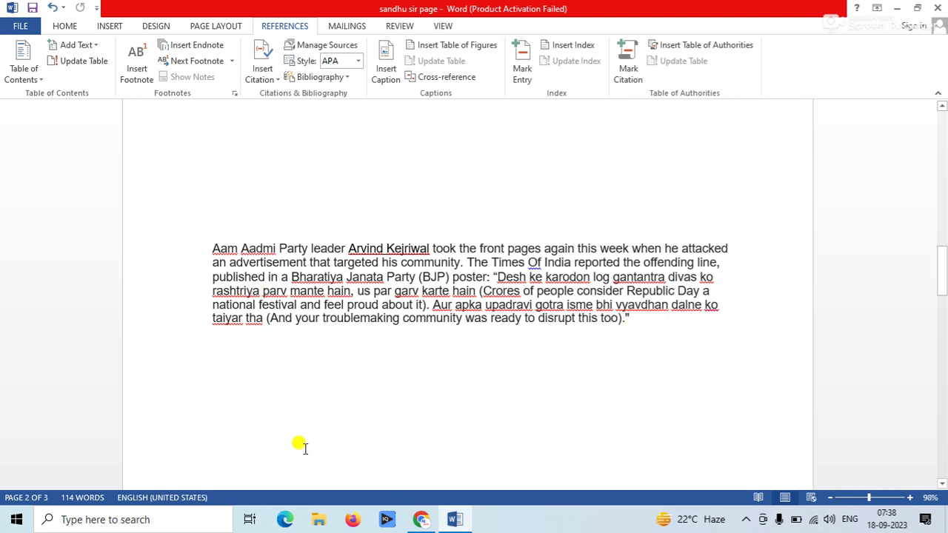
left_click(428, 521)
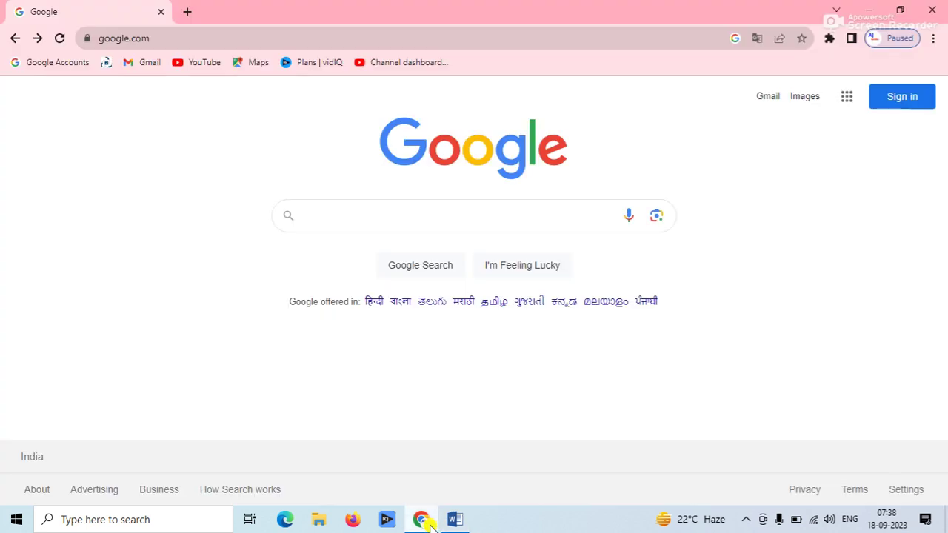
Search Google for 'kejriwal' and open the Arvind Kejriwal Wikipedia article
left_click(411, 221)
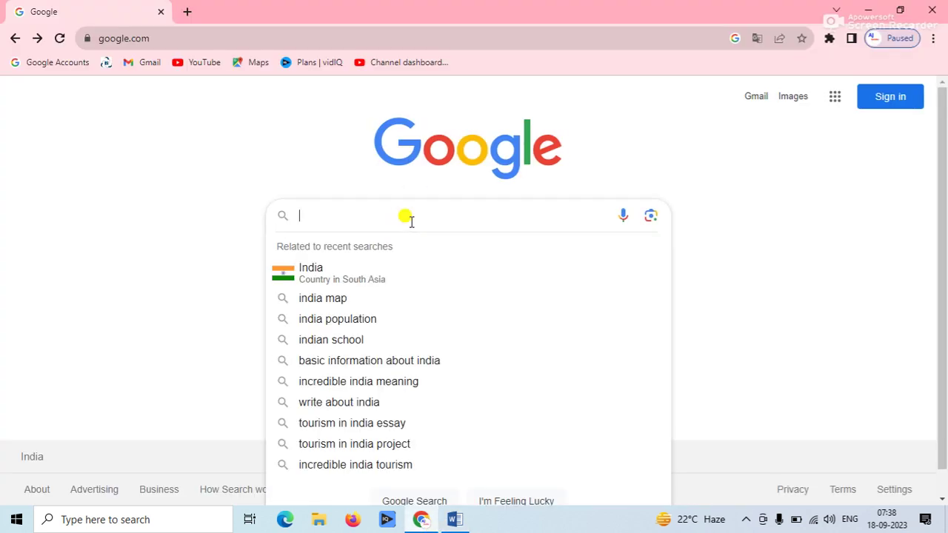
type("kejri")
left_click(383, 247)
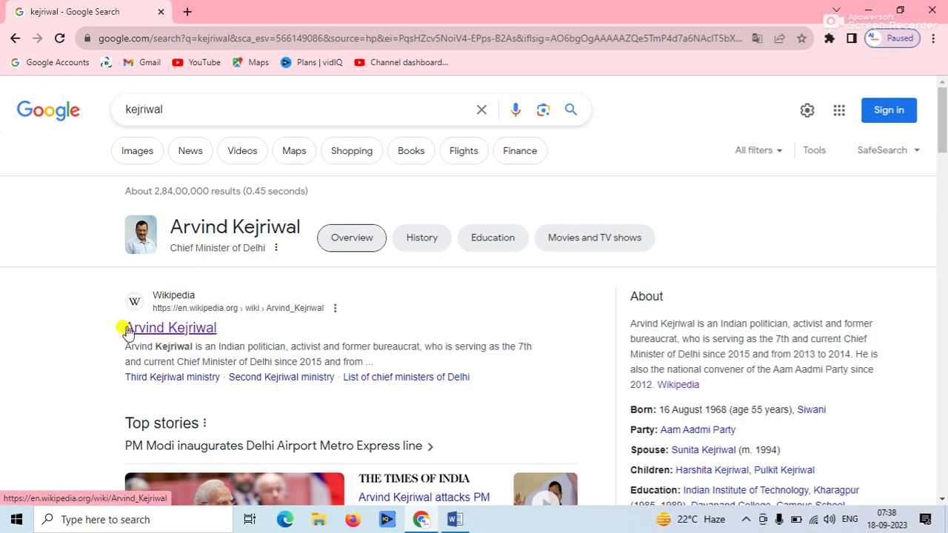
left_click(177, 335)
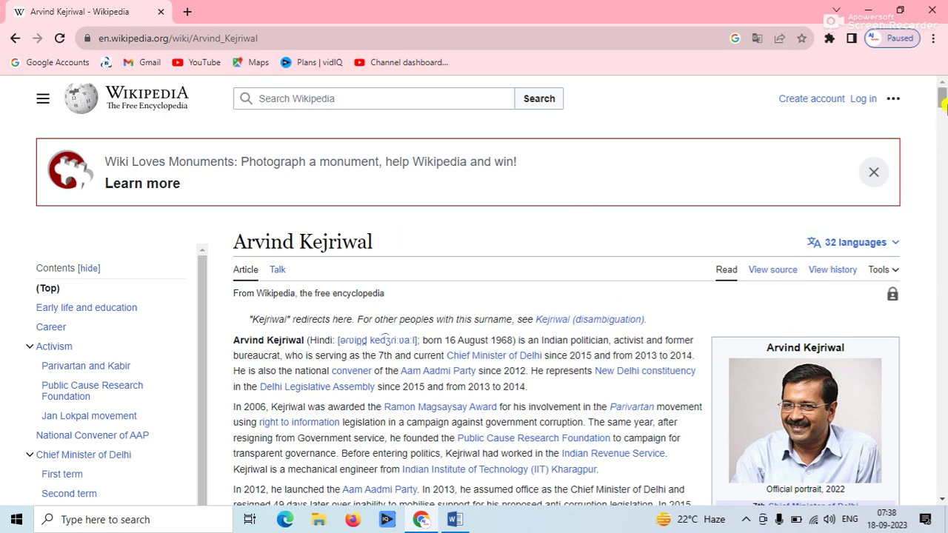
Scroll to the Citations list and open the cited Mint article 'A history of the Agarwals'
left_click_drag(942, 103, 943, 375)
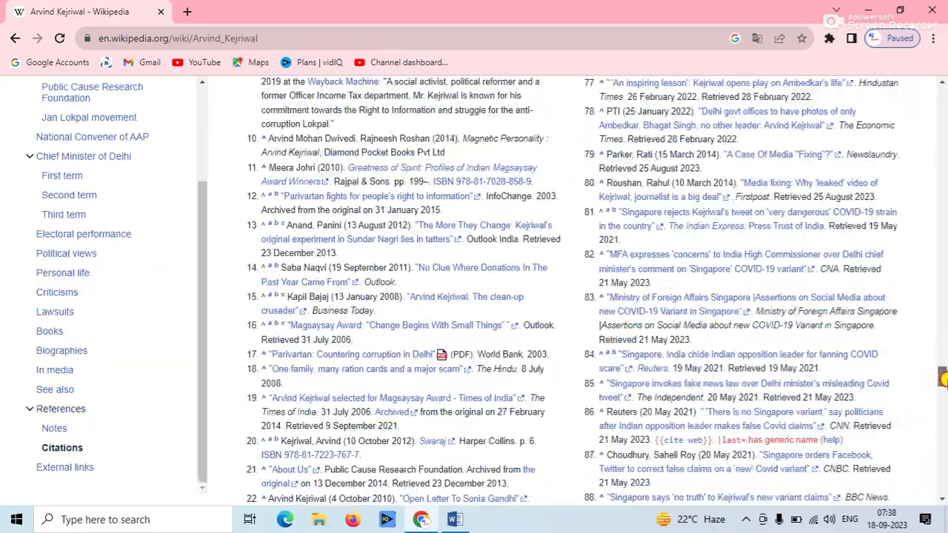
left_click_drag(943, 376, 943, 354)
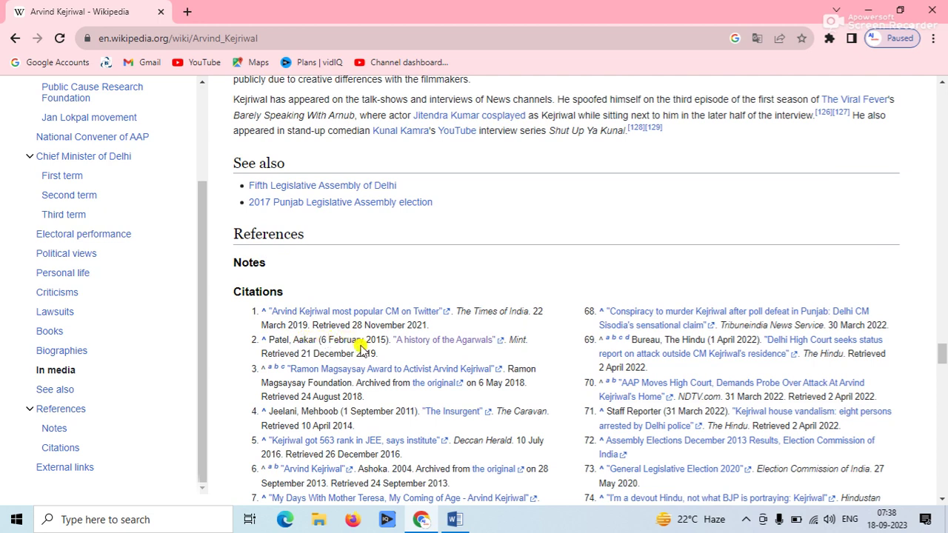
left_click(449, 345)
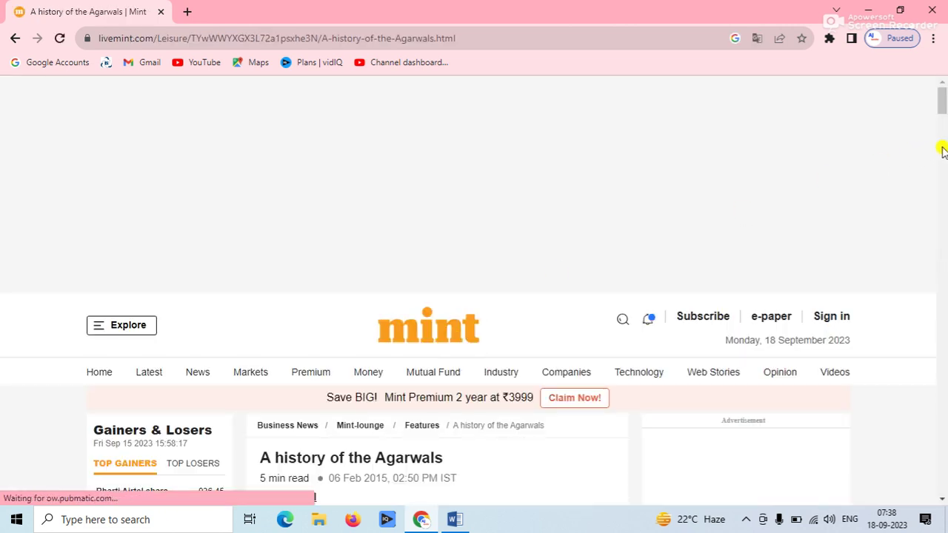
Scroll the Mint article to its opening paragraph and go back to the Word document
left_click_drag(943, 108, 943, 146)
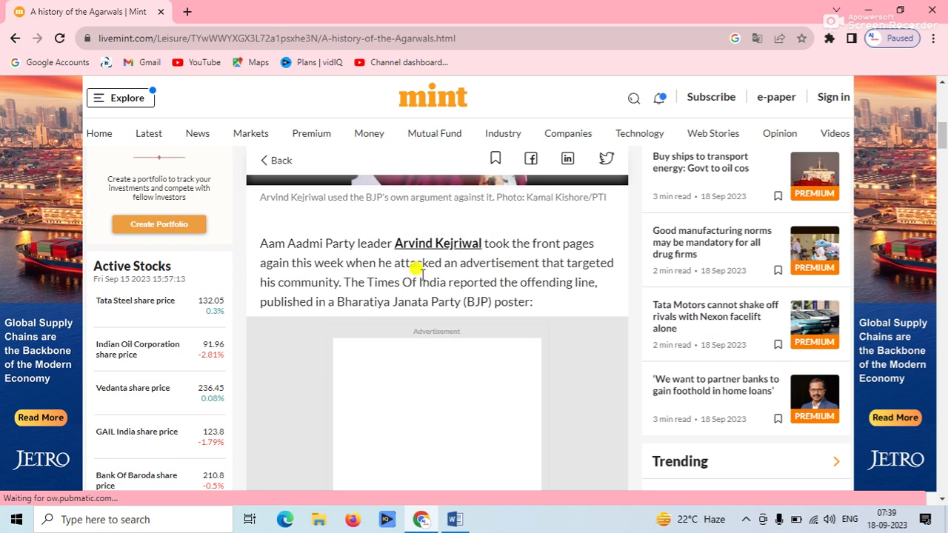
left_click(453, 519)
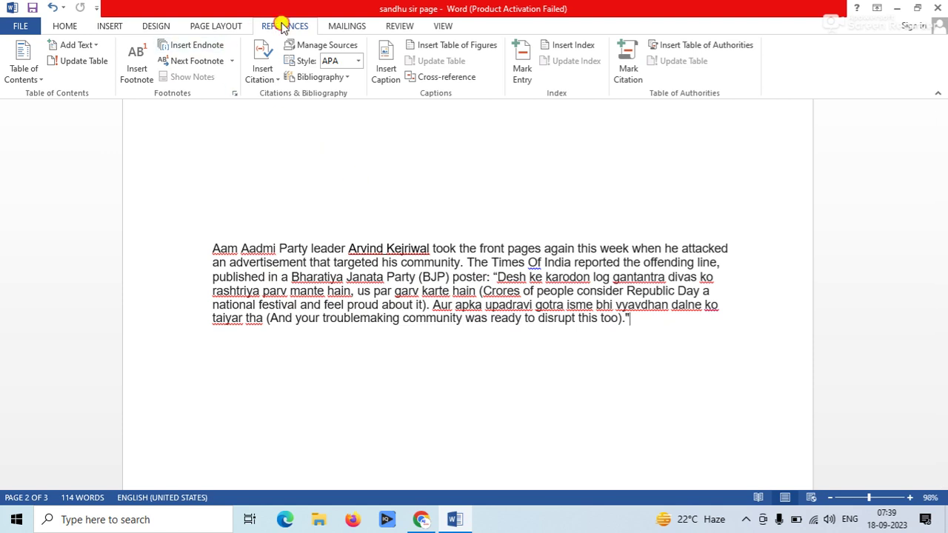
Choose Insert Citation > Add New Source and keep the source type as Web site
left_click(261, 80)
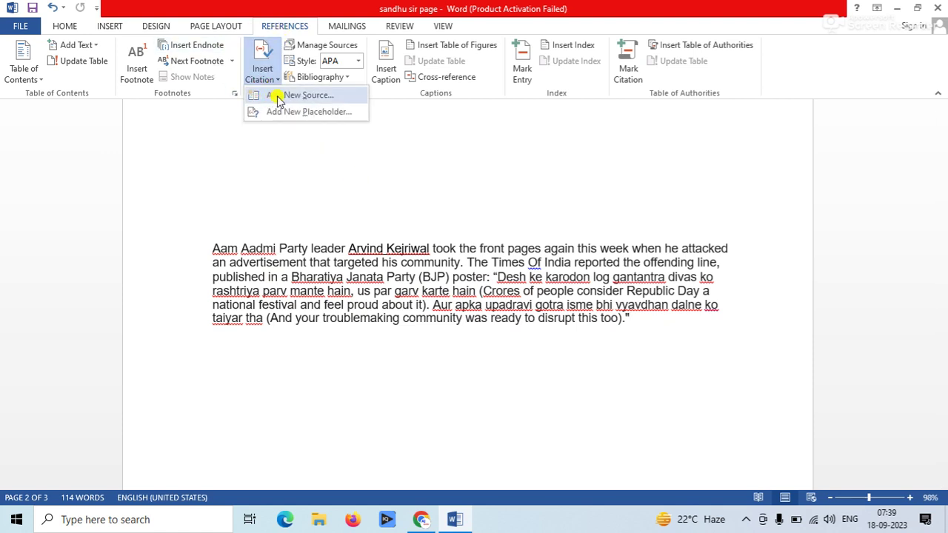
left_click(277, 97)
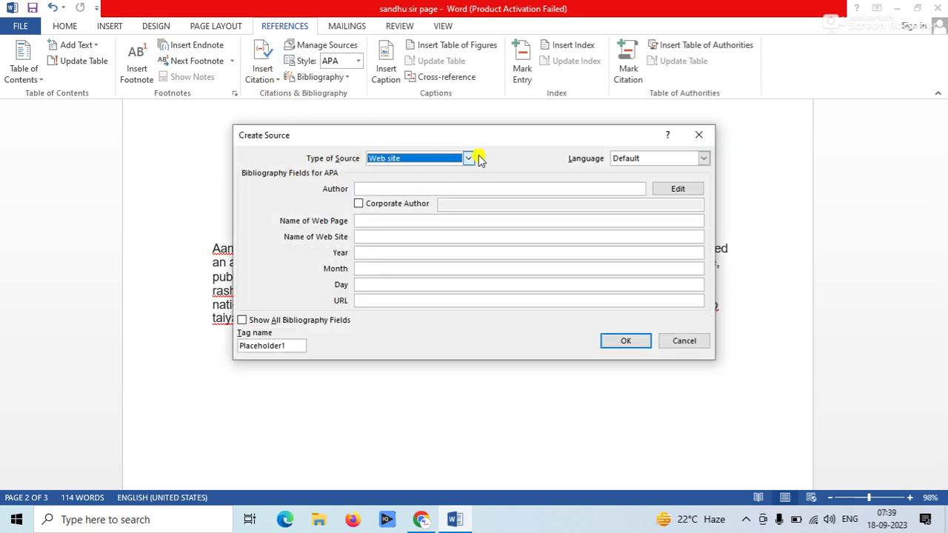
left_click(467, 160)
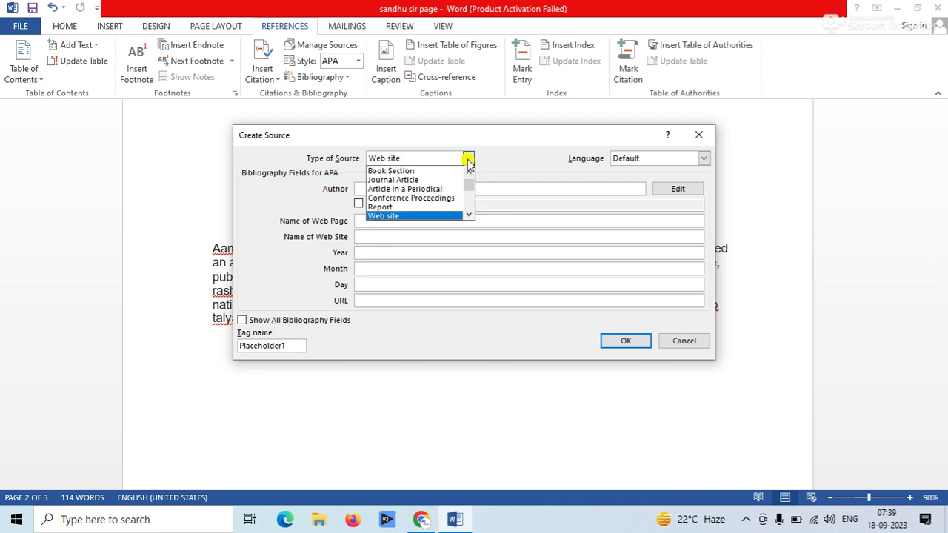
left_click(472, 185)
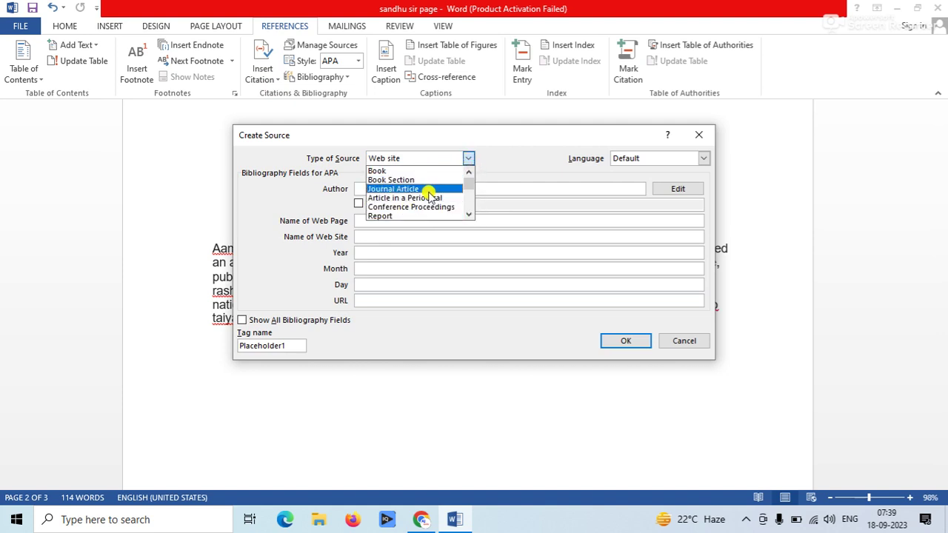
left_click(468, 217)
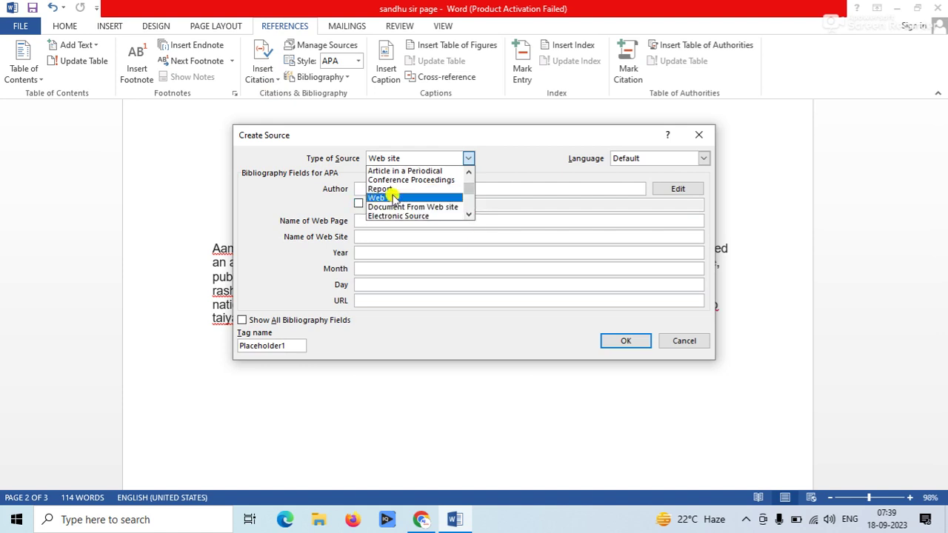
left_click(393, 197)
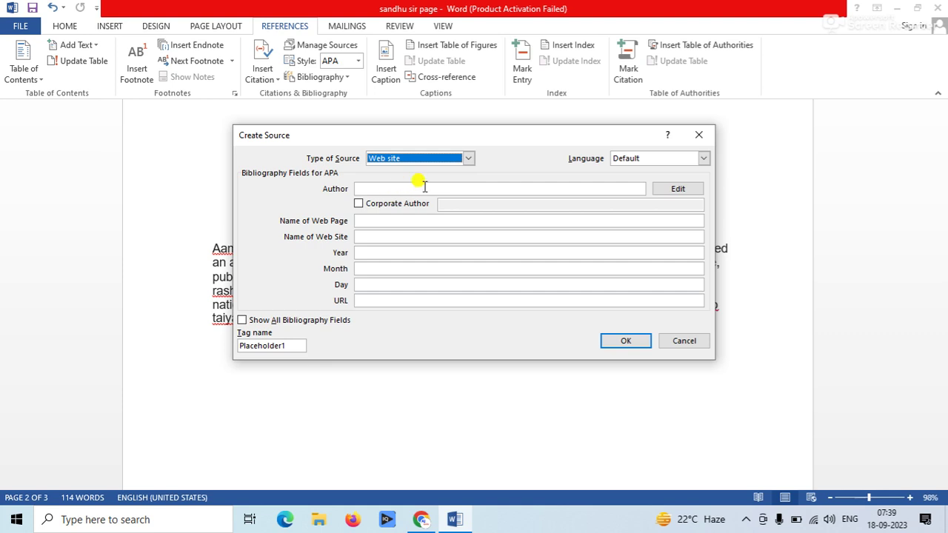
Enter the article author's name in the Author field, then return to the Mint article
left_click(424, 186)
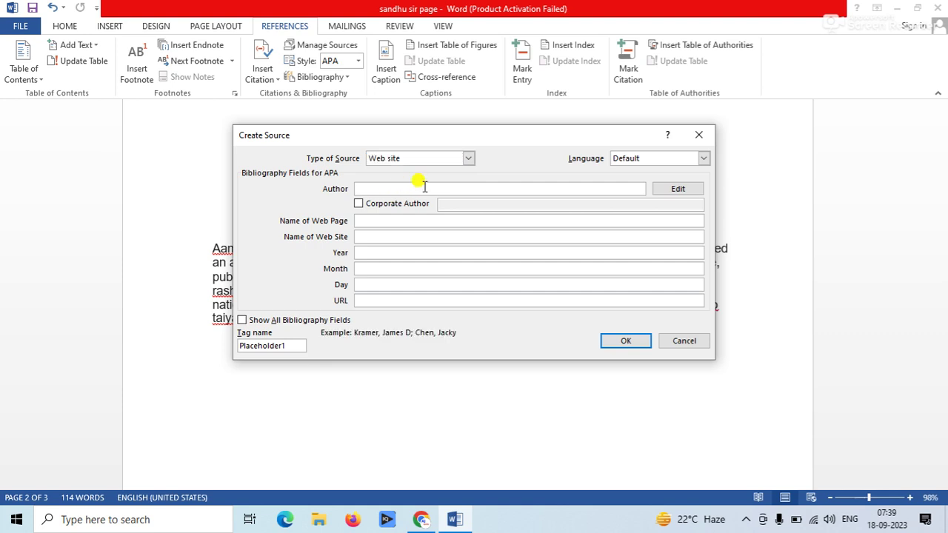
type("akar patel")
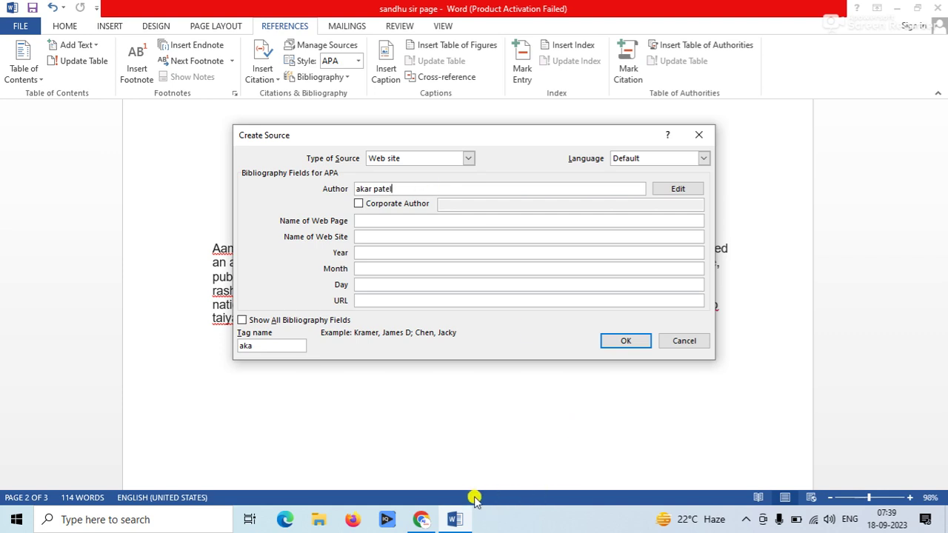
left_click(419, 522)
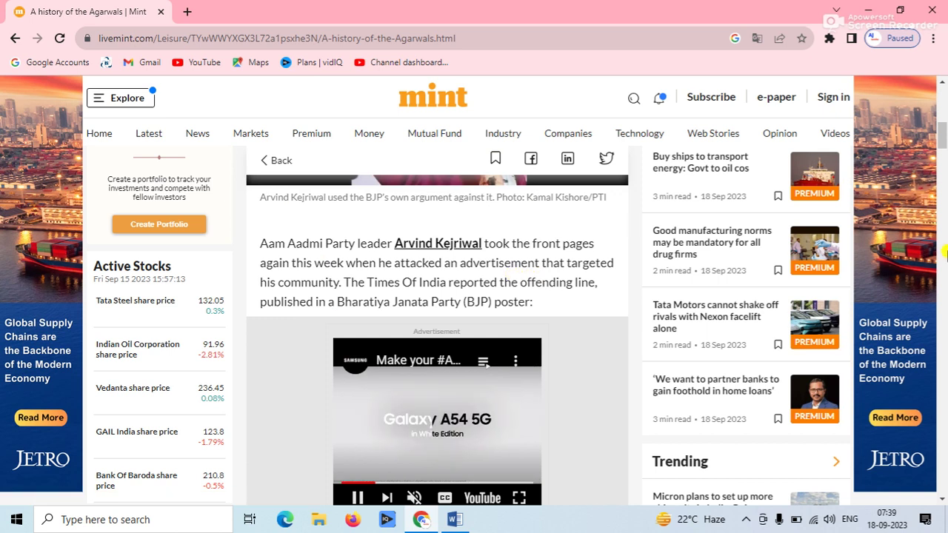
Check the Mint article's author and date, then start entering 'wikipedia' as the Name of Web Page
left_click_drag(943, 134, 943, 104)
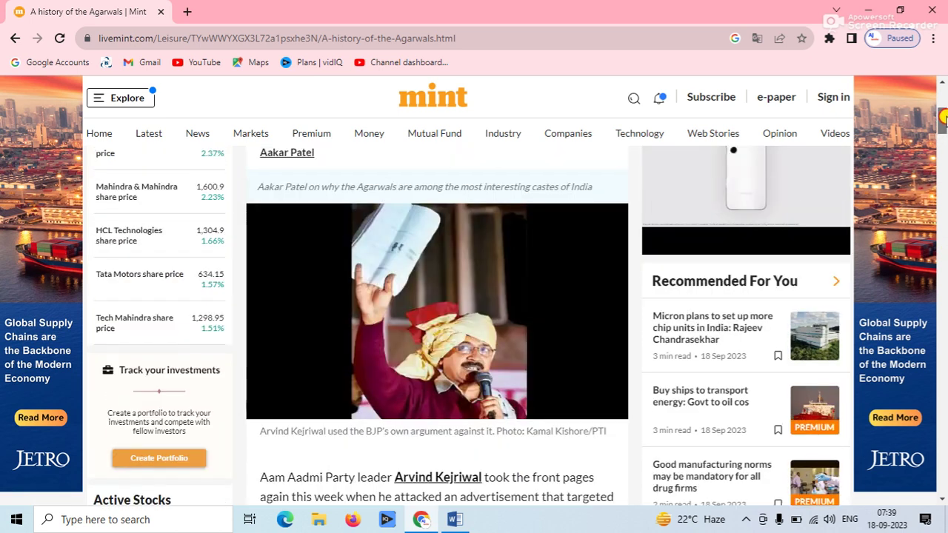
scroll(942, 103, "down", 2)
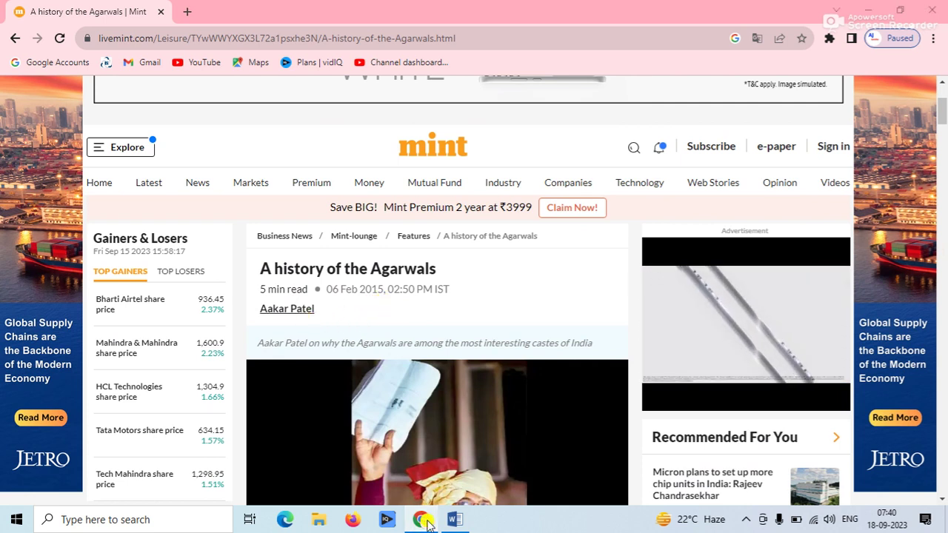
left_click(454, 520)
left_click(372, 220)
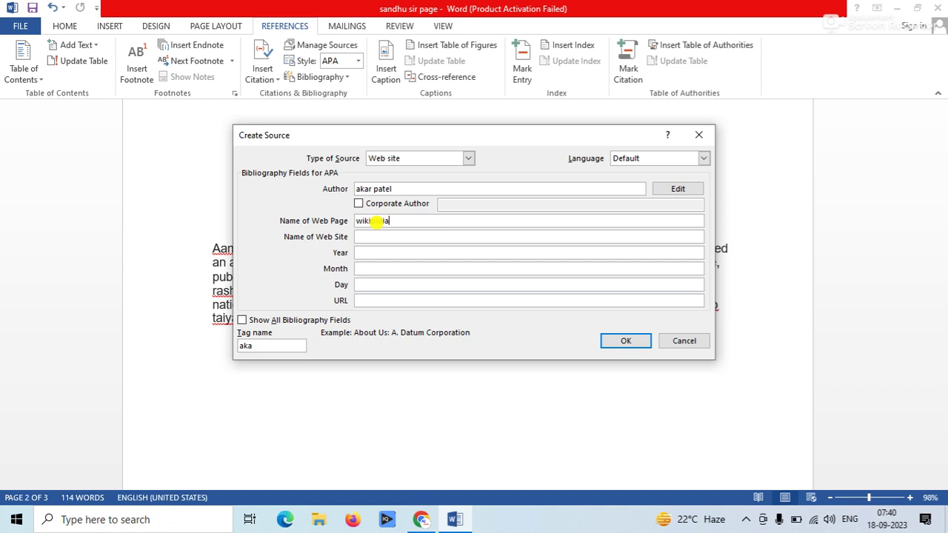
Enter 'google' as the web site name and 2015 as the year, then bring back the Mint article
left_click(371, 235)
type("google")
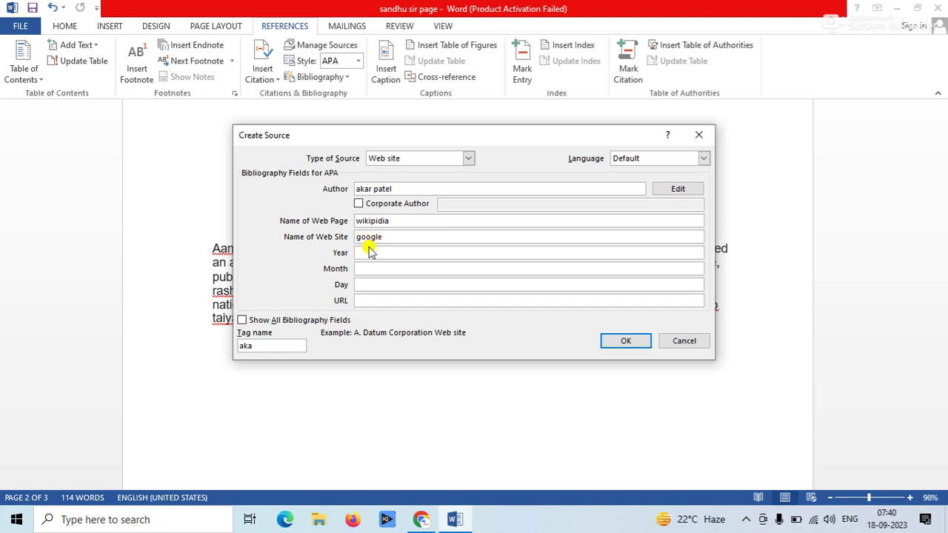
left_click(369, 253)
type("2015")
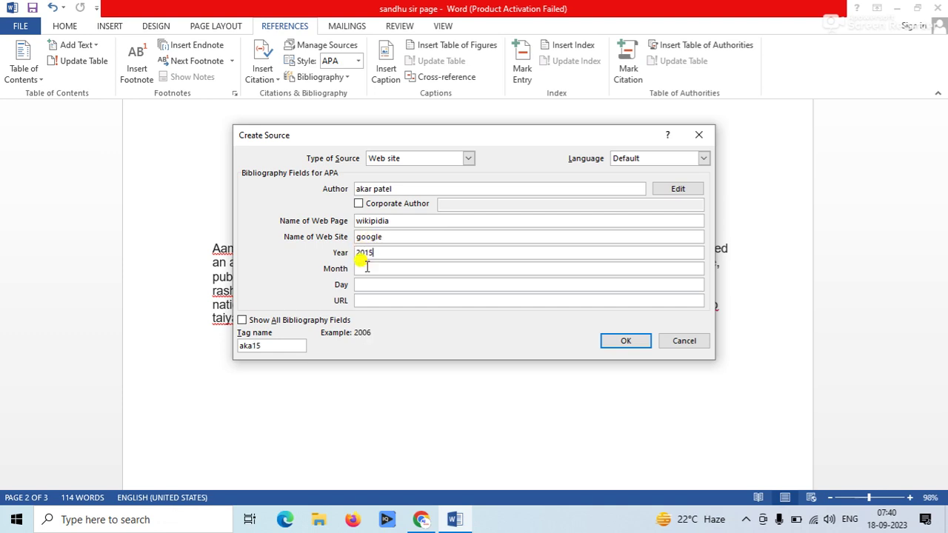
left_click(366, 268)
left_click(421, 520)
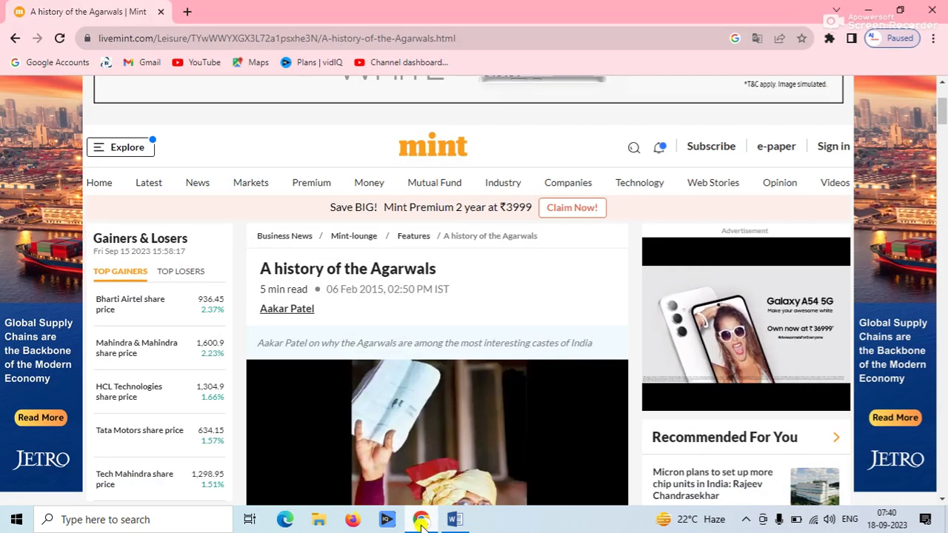
After checking the 06 Feb 2015 date, return to Word's source form to enter 'february' as the month
left_click(421, 520)
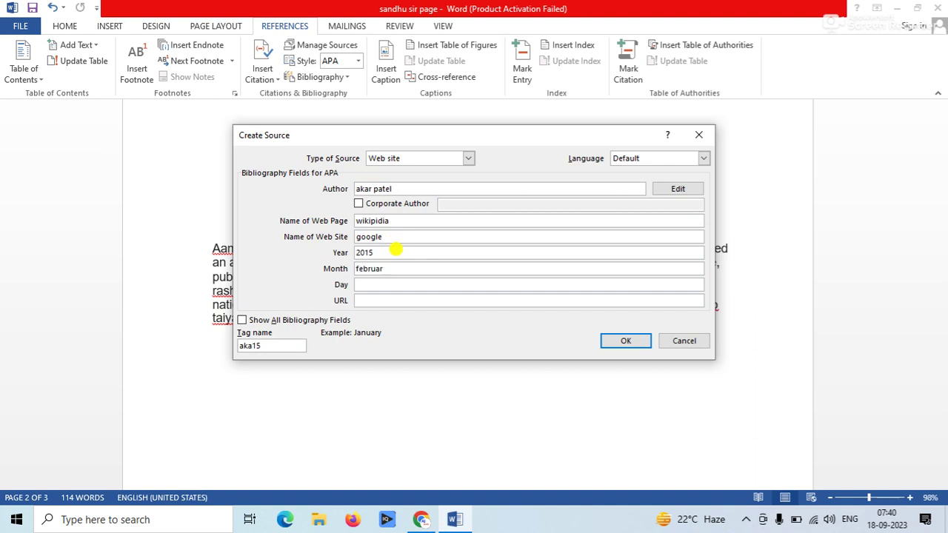
Set the source's day to 15, select the URL field, and switch to the Mint article for its address
left_click(387, 287)
type("15")
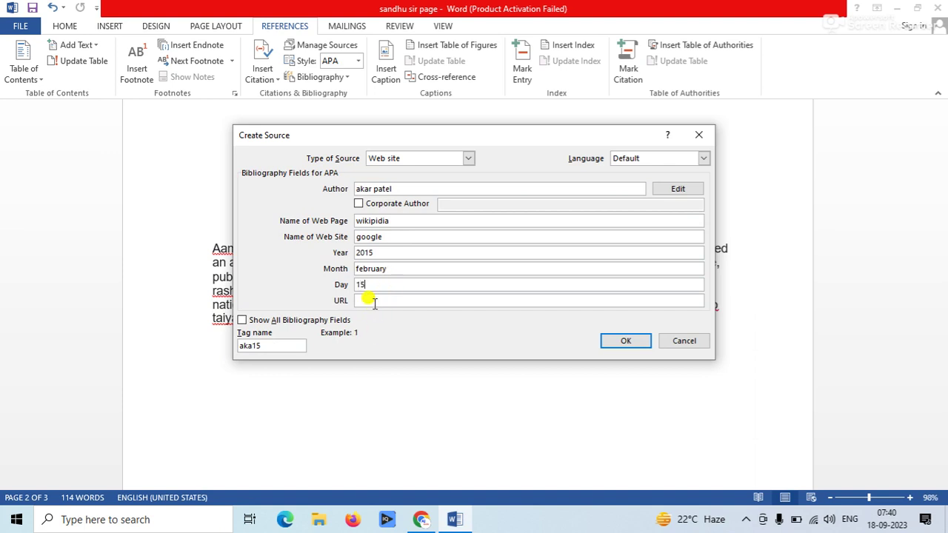
left_click(378, 300)
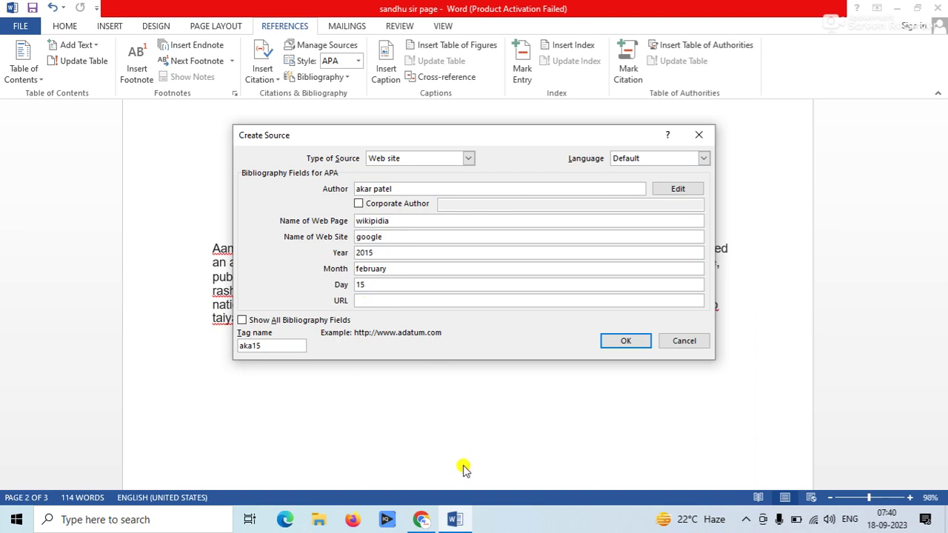
left_click(421, 519)
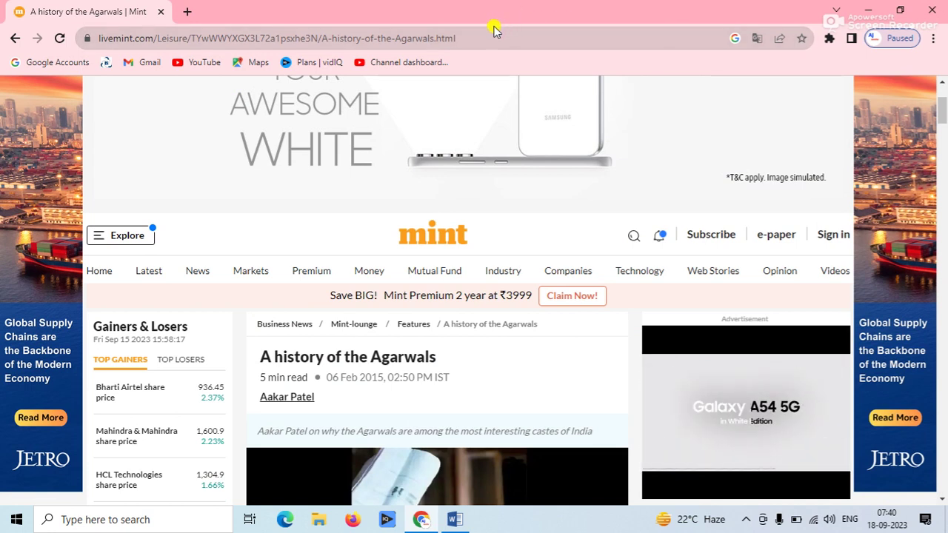
Copy the Mint article's URL from Chrome's address bar and return to Word's Create Source dialog
left_click_drag(459, 38, 93, 38)
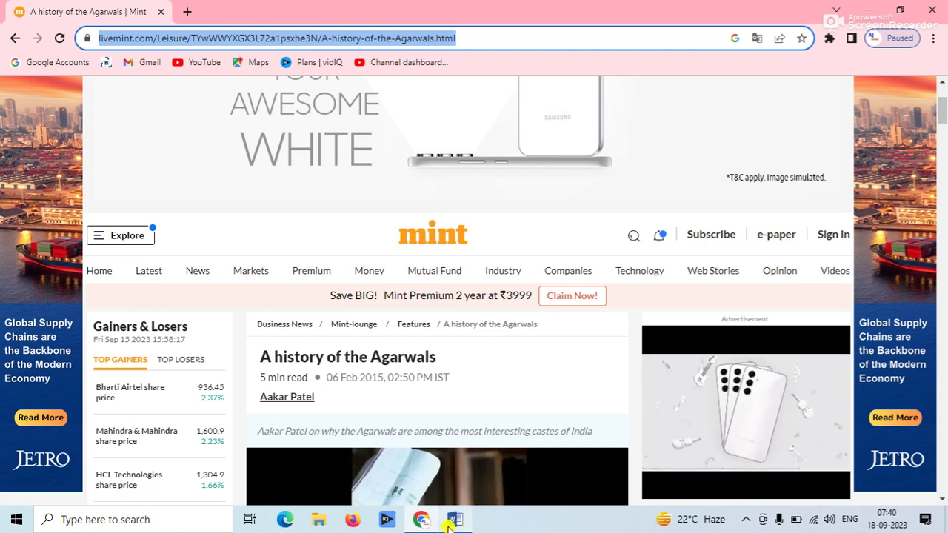
left_click(454, 521)
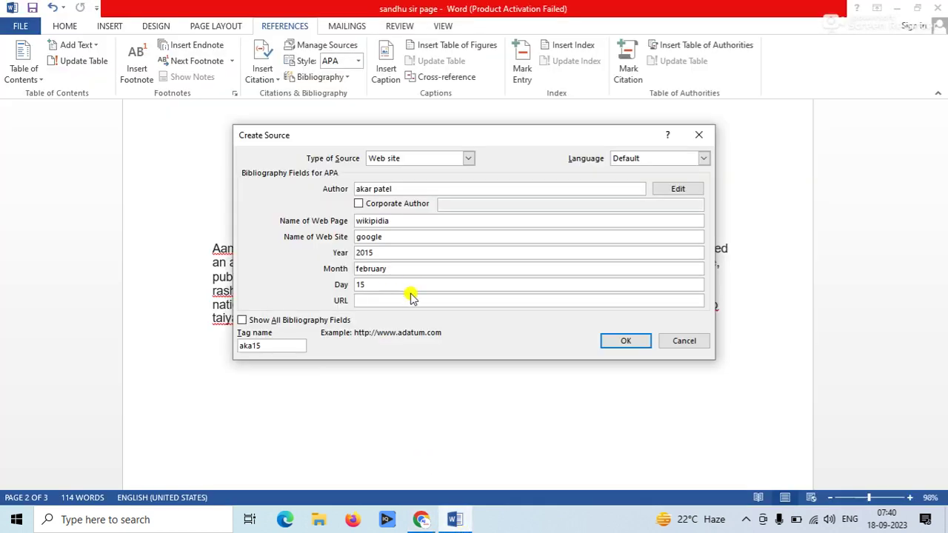
Paste the livemint URL into the source's URL field and insert the (patel, 2015) citation
type("https://www.livemint.com/Leisure/TYwWWYXGX3L72a1psxhe3N/A-history-of-the-Agarwals.html")
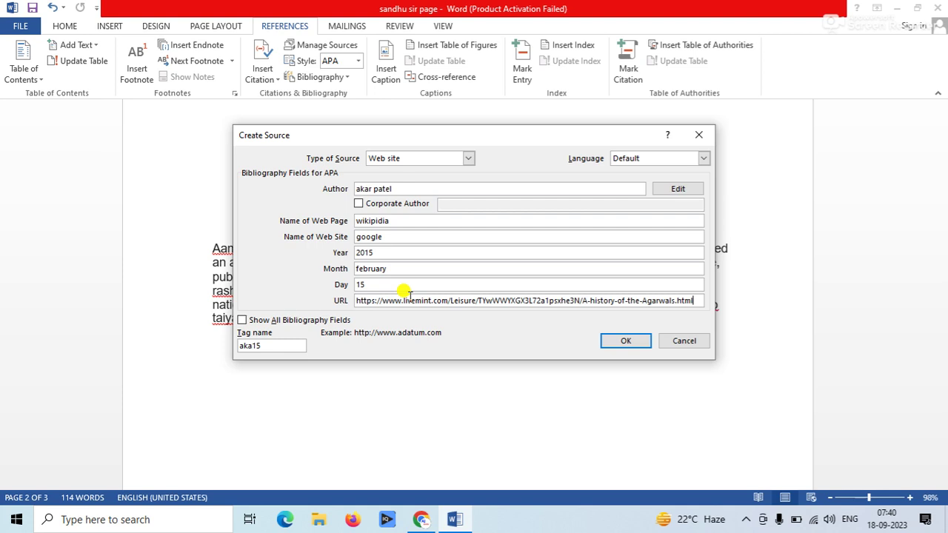
left_click(617, 342)
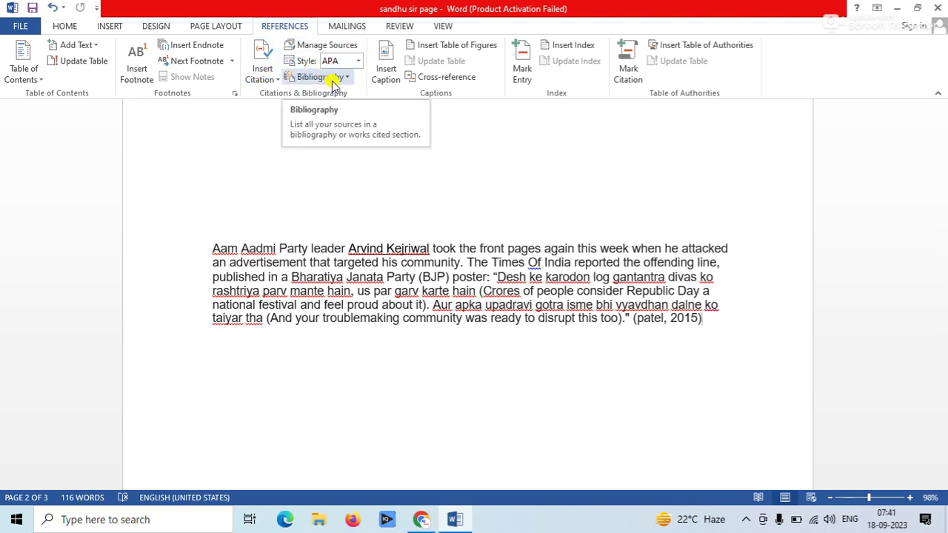
Insert the built-in Bibliography on a new line below the paragraph, then switch to Read Mode
key("Return")
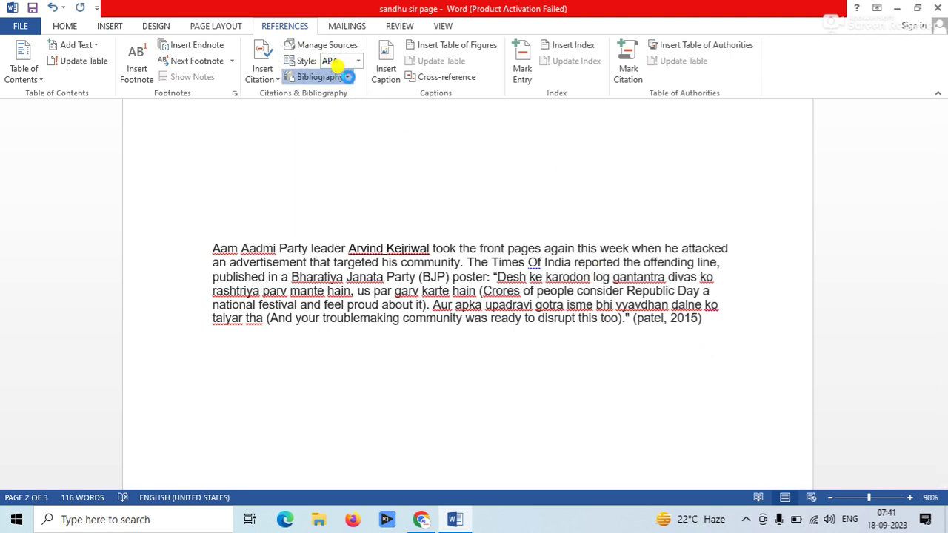
left_click(347, 77)
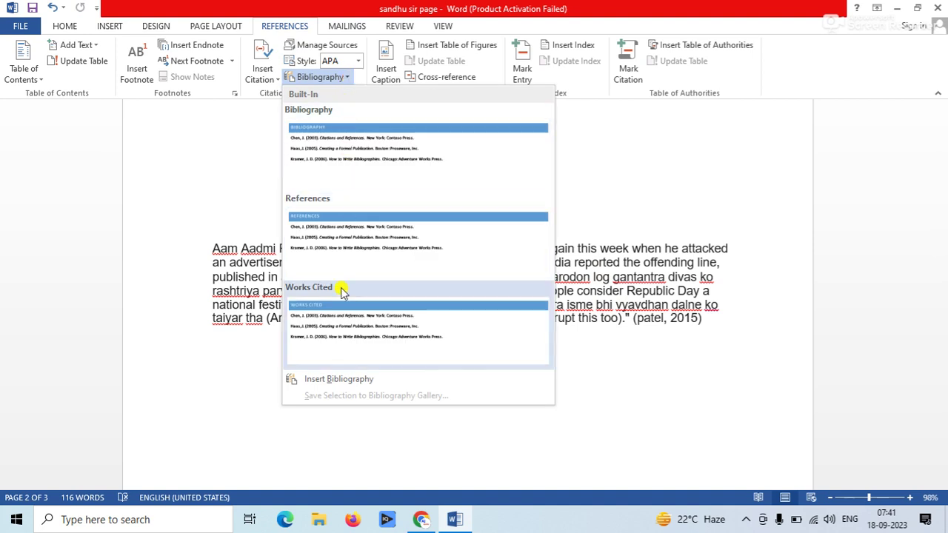
left_click(392, 147)
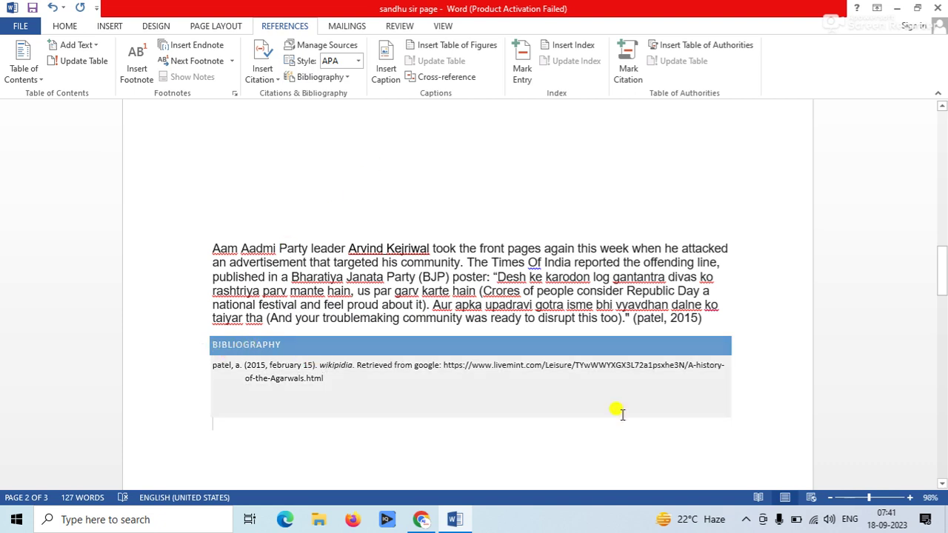
left_click(755, 497)
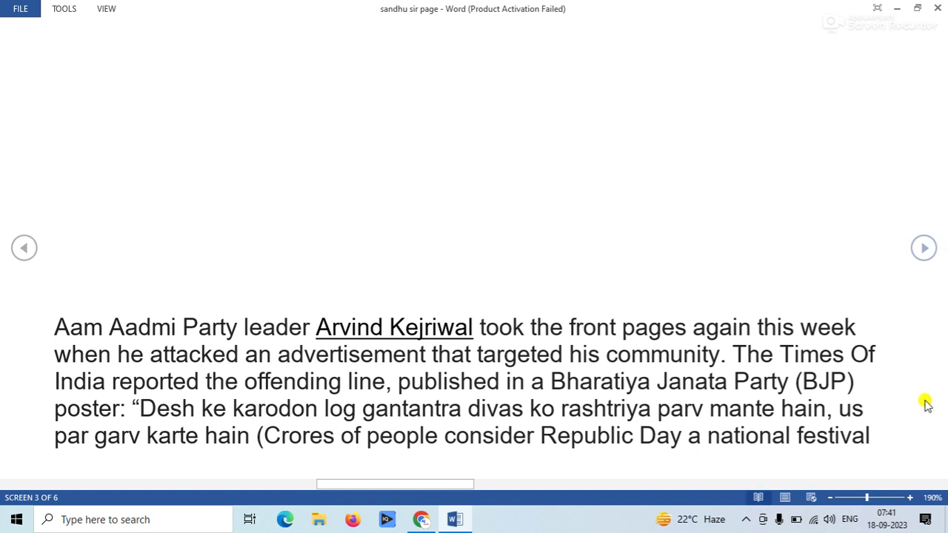
Scroll through Read Mode to screen 5 of 6, the closing subscribe, like and comment page
scroll(926, 403, "down", 1)
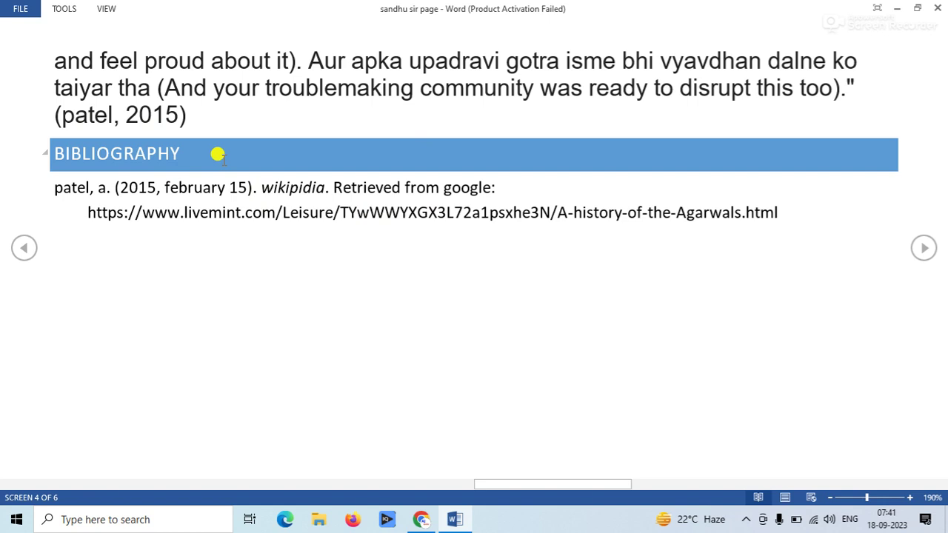
scroll(217, 154, "down", 1)
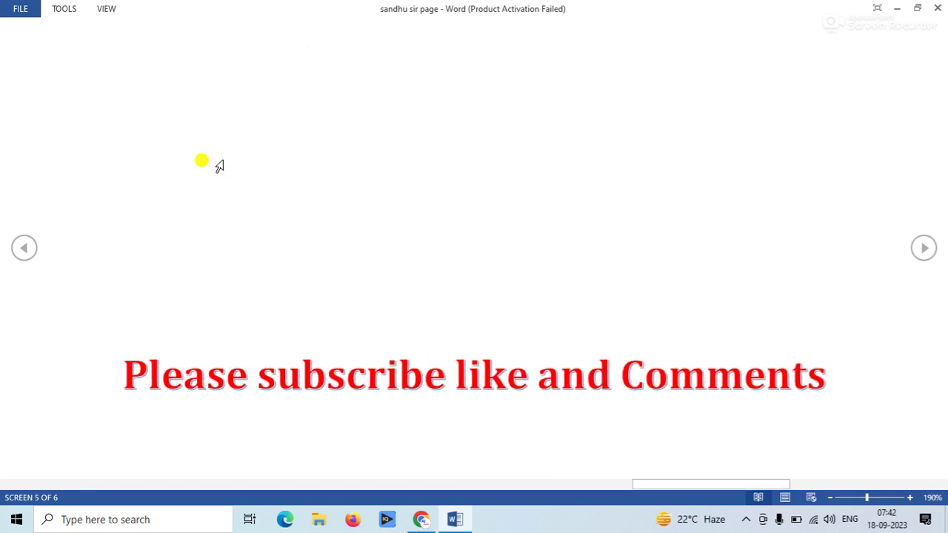